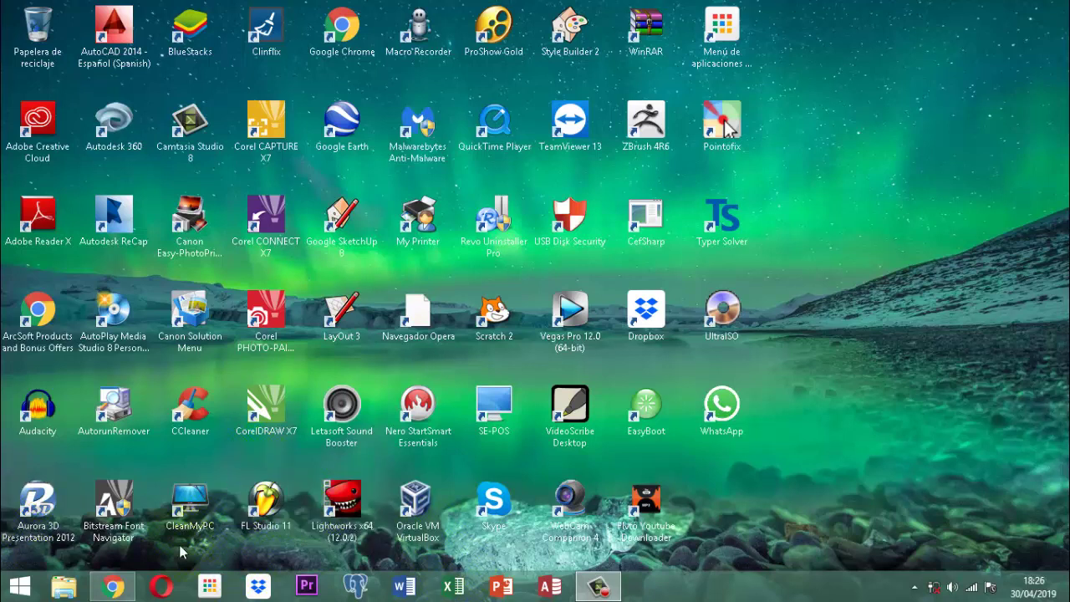
# Open the Vet Project Access database from the documentos 2019\vet project II folder on drive D
pyautogui.click(63, 587)
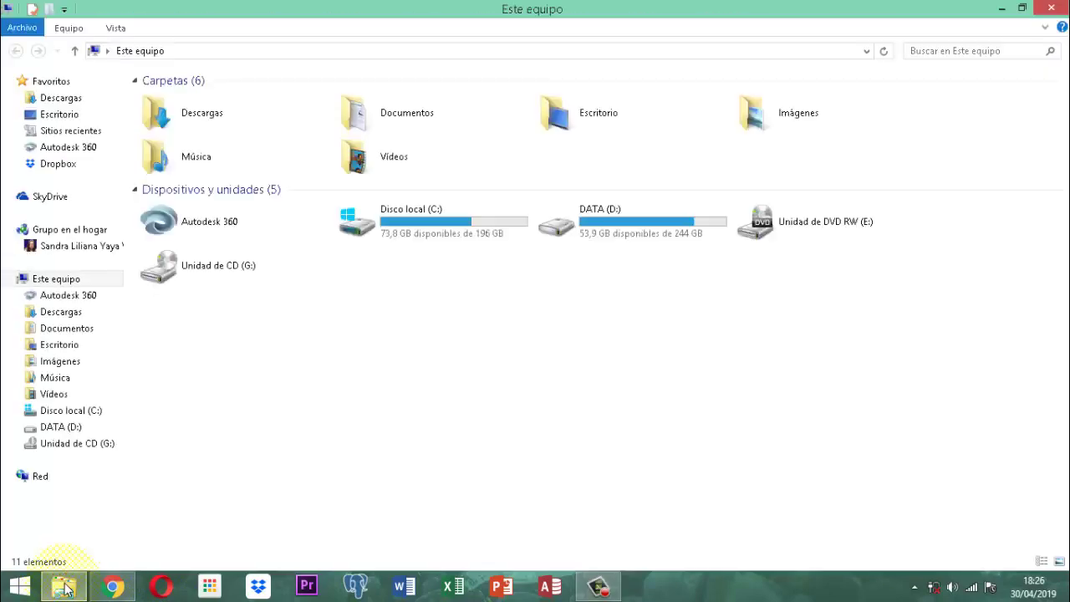
pyautogui.click(631, 237)
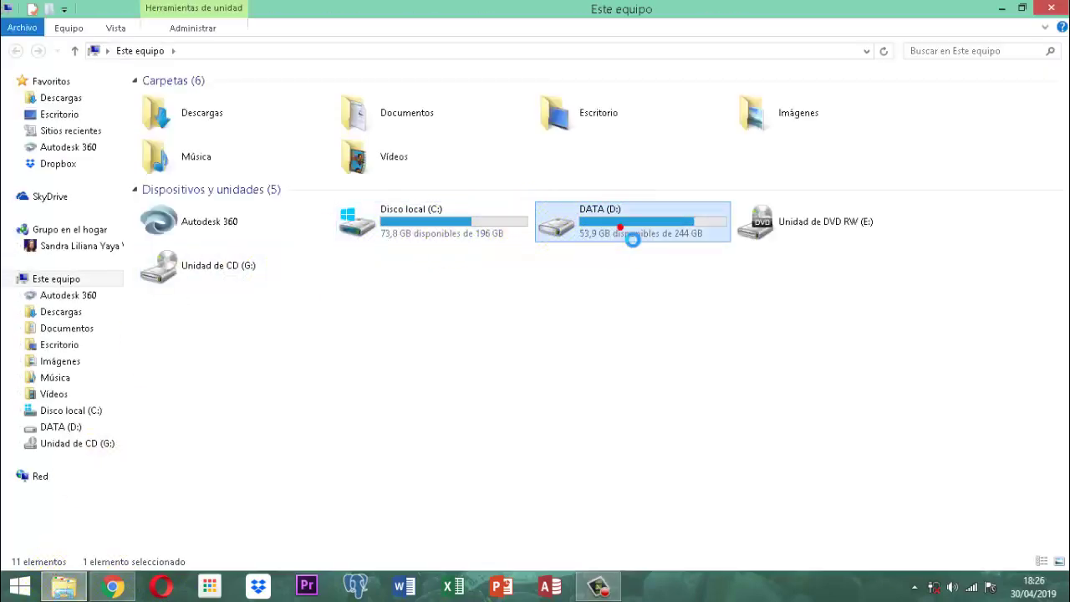
pyautogui.doubleClick(631, 238)
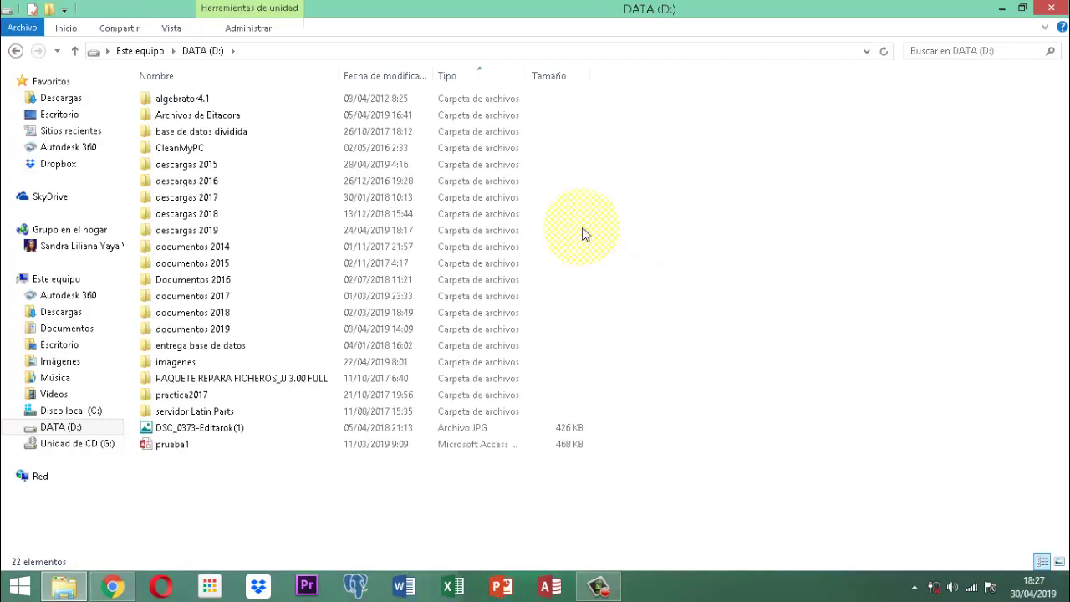
pyautogui.doubleClick(193, 330)
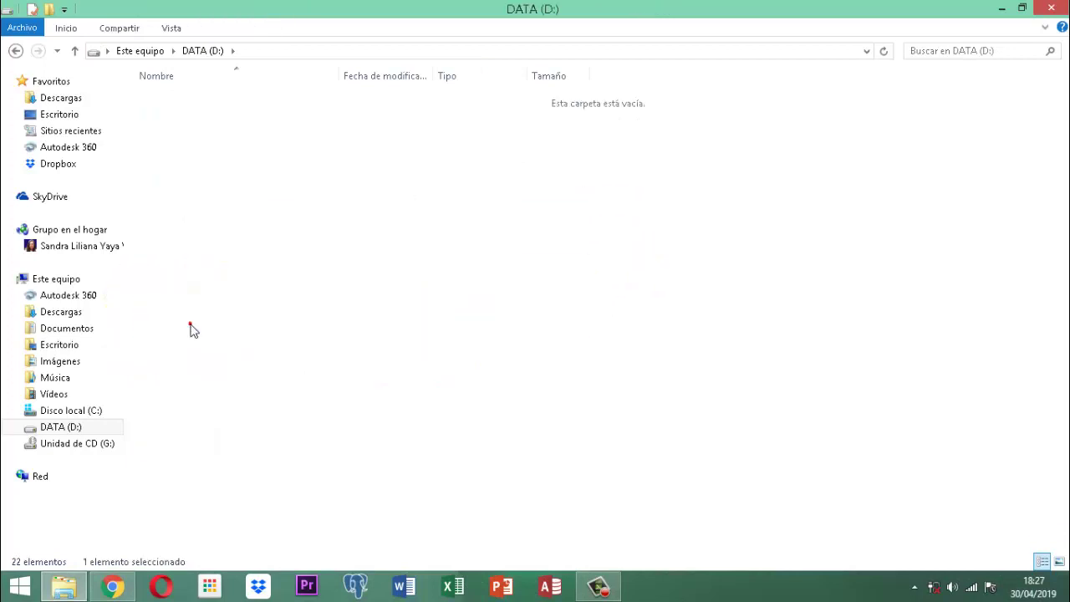
pyautogui.click(165, 199)
pyautogui.doubleClick(165, 199)
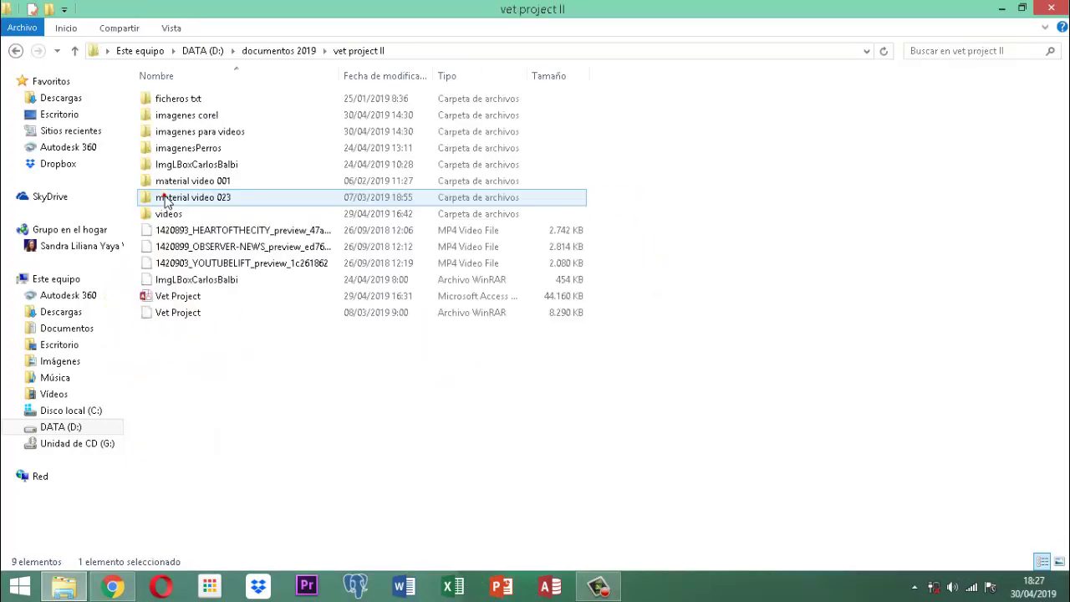
pyautogui.click(165, 297)
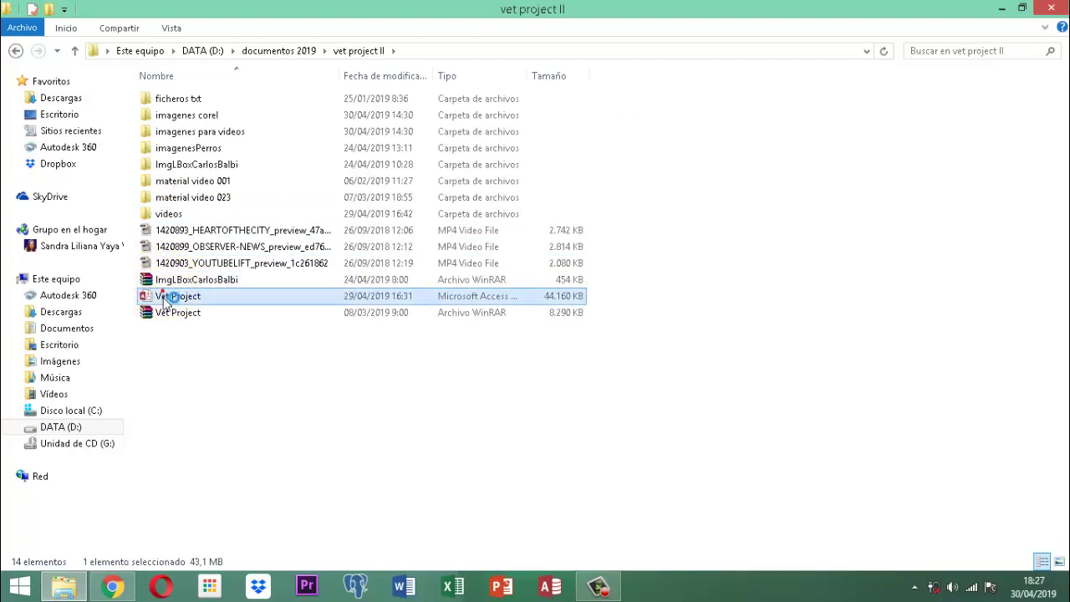
pyautogui.doubleClick(166, 299)
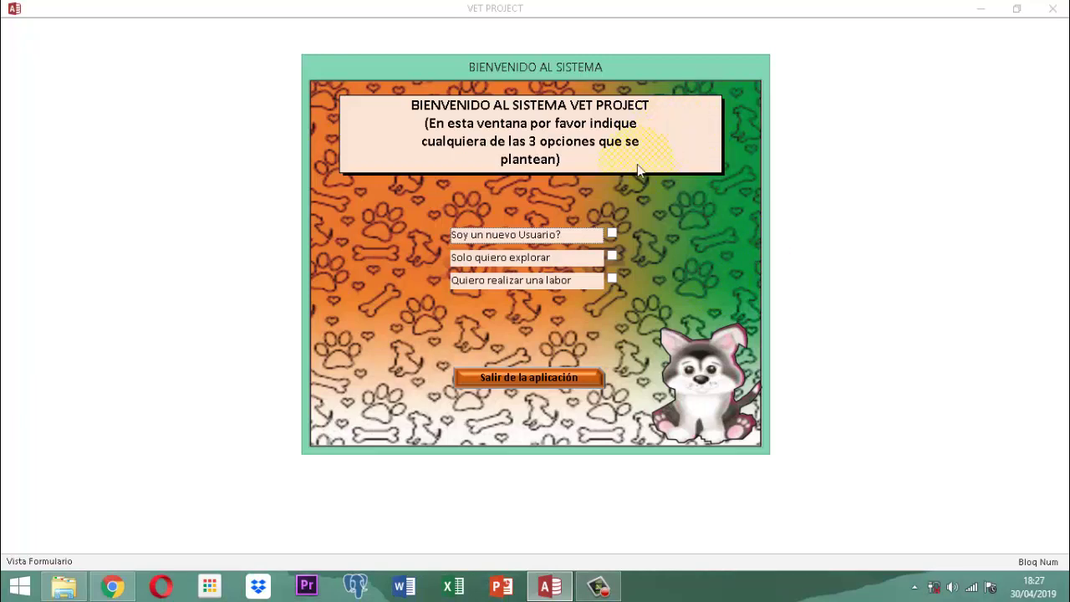
# Choose "Quiero realizar una labor", select the user from the user list and log in with the account password
pyautogui.click(613, 279)
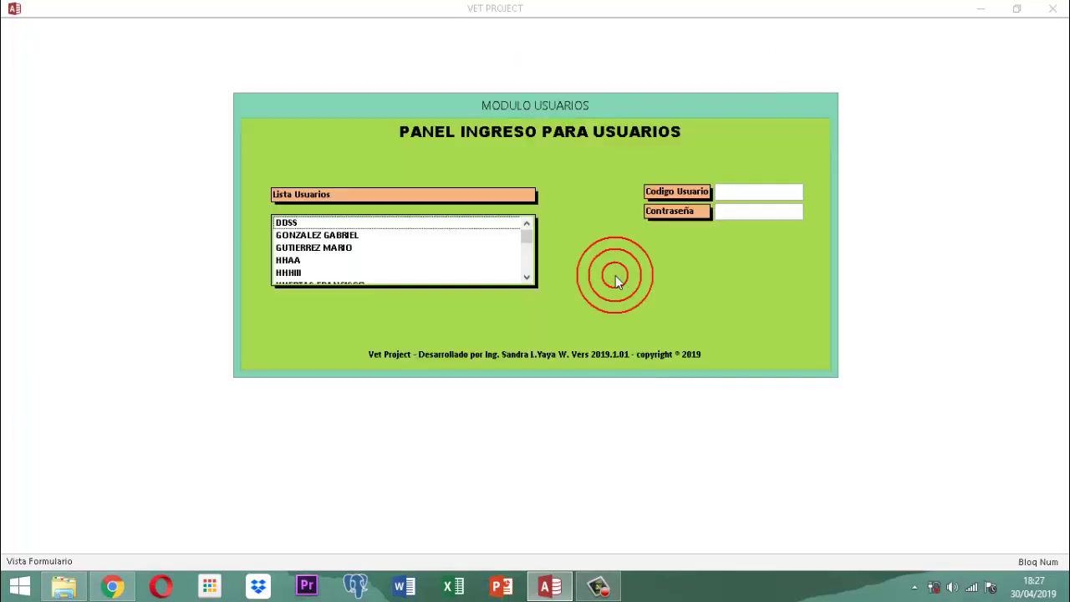
pyautogui.scroll(-3, 353, 238)
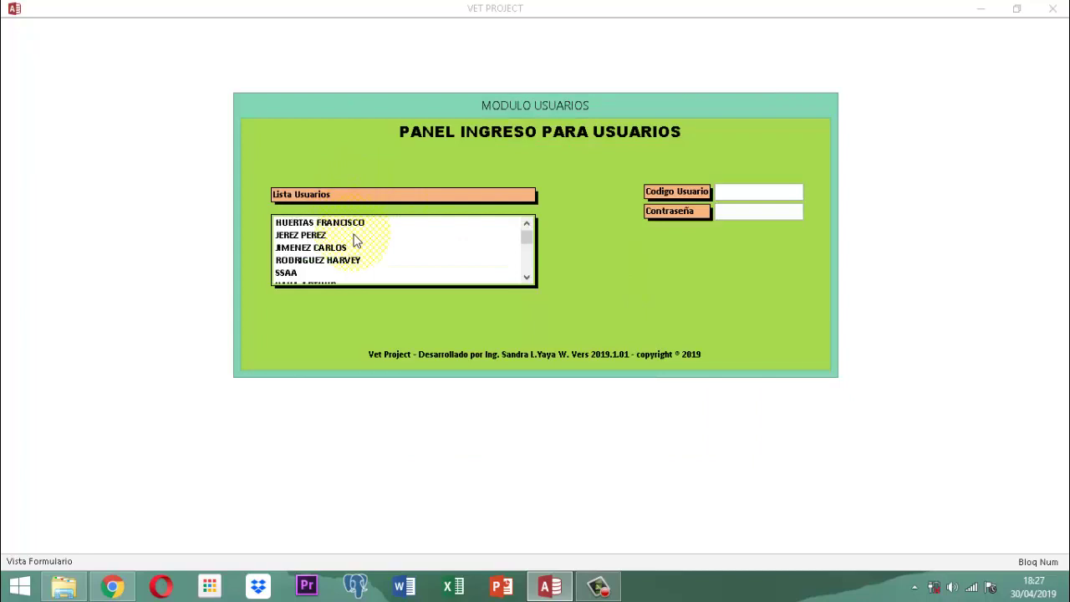
pyautogui.scroll(-1, 349, 253)
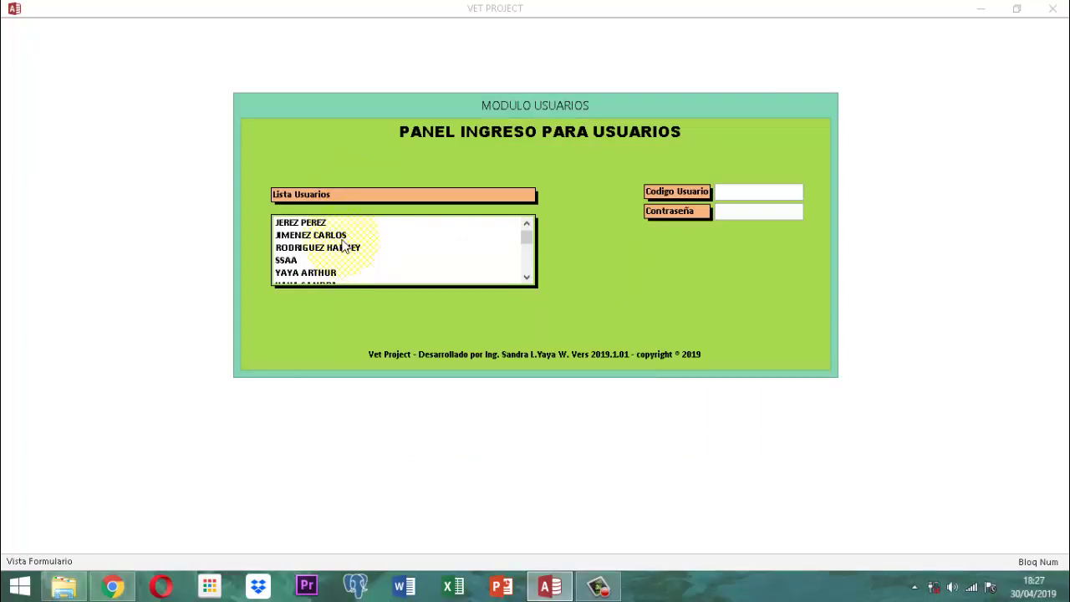
pyautogui.click(342, 238)
pyautogui.click(339, 237)
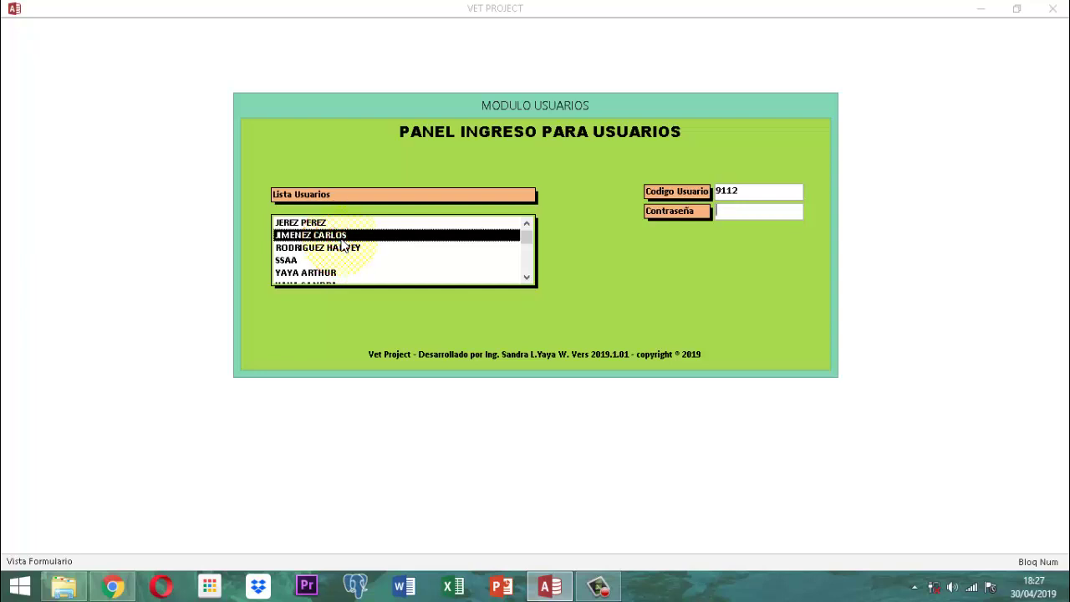
pyautogui.write('***')
pyautogui.press('Return')
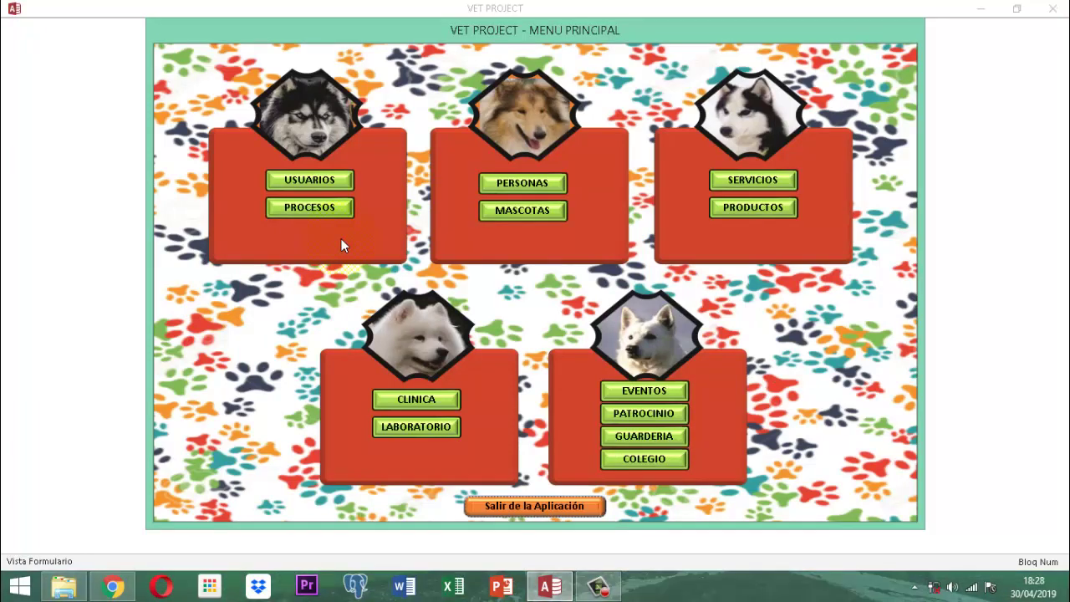
# Activate the ribbon options from the PROCESOS module by entering the ribbon activation password
pyautogui.click(322, 206)
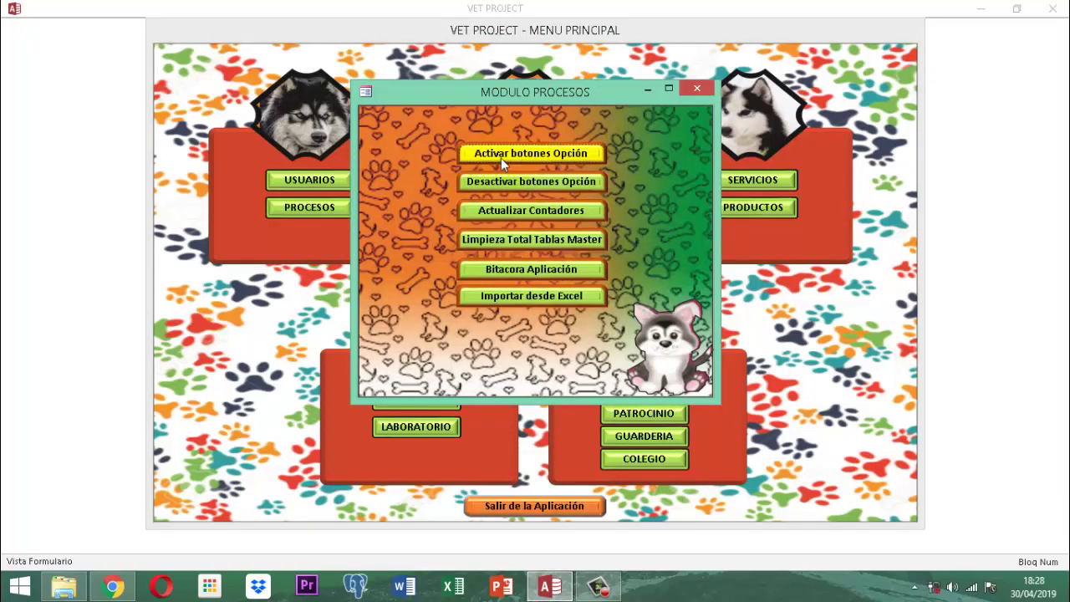
pyautogui.click(519, 154)
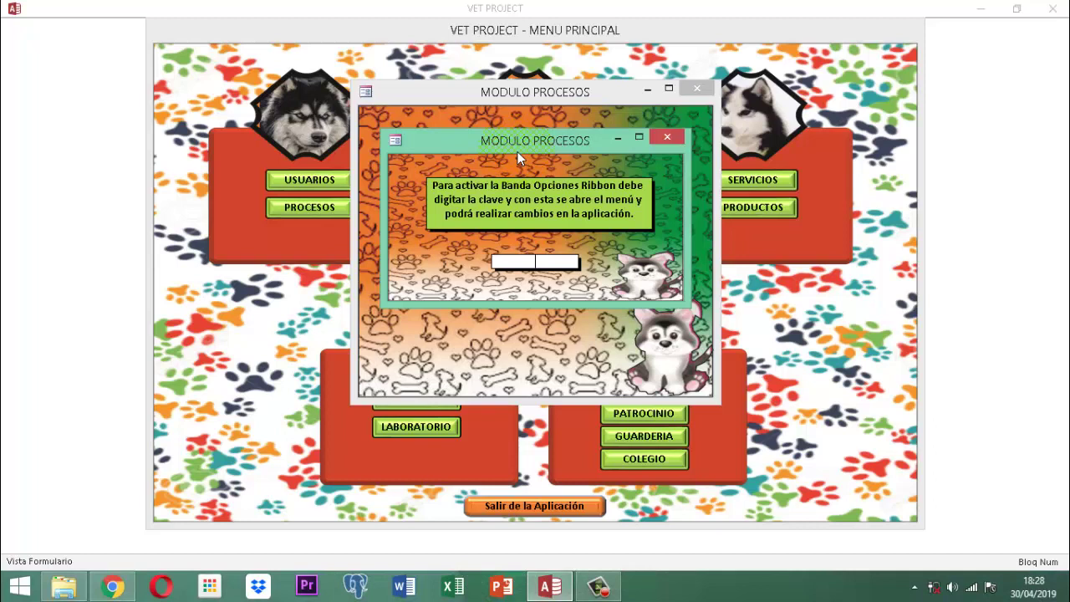
pyautogui.write('*******')
pyautogui.press('Return')
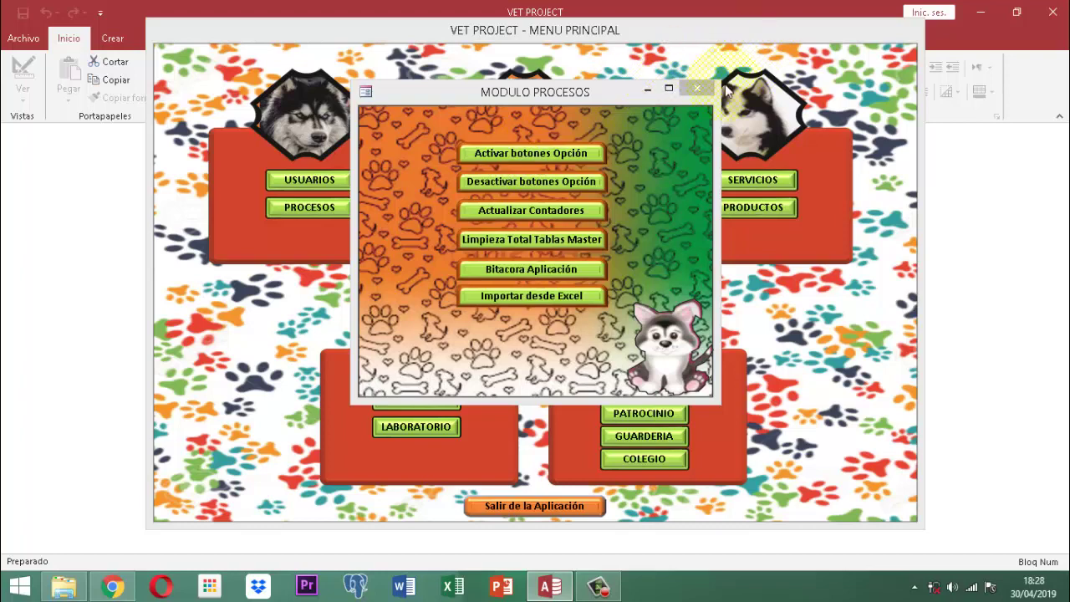
# Close the MODULO PROCESOS form and the main menu form
pyautogui.click(698, 87)
pyautogui.rightClick(686, 35)
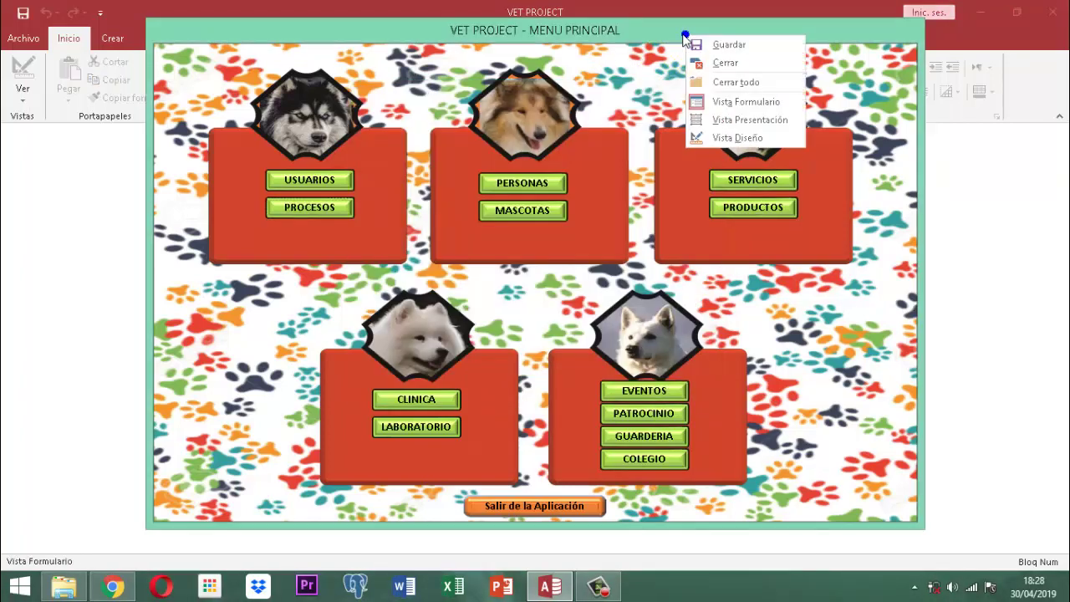
pyautogui.click(716, 65)
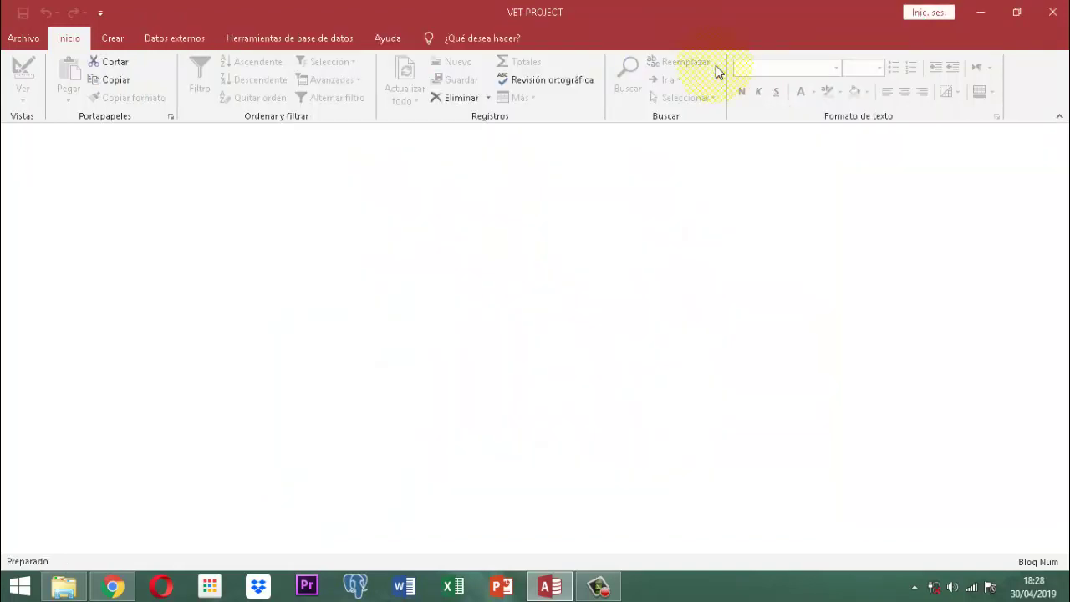
# Show the list of database objects and filter it by "mascota"
pyautogui.press('F11')
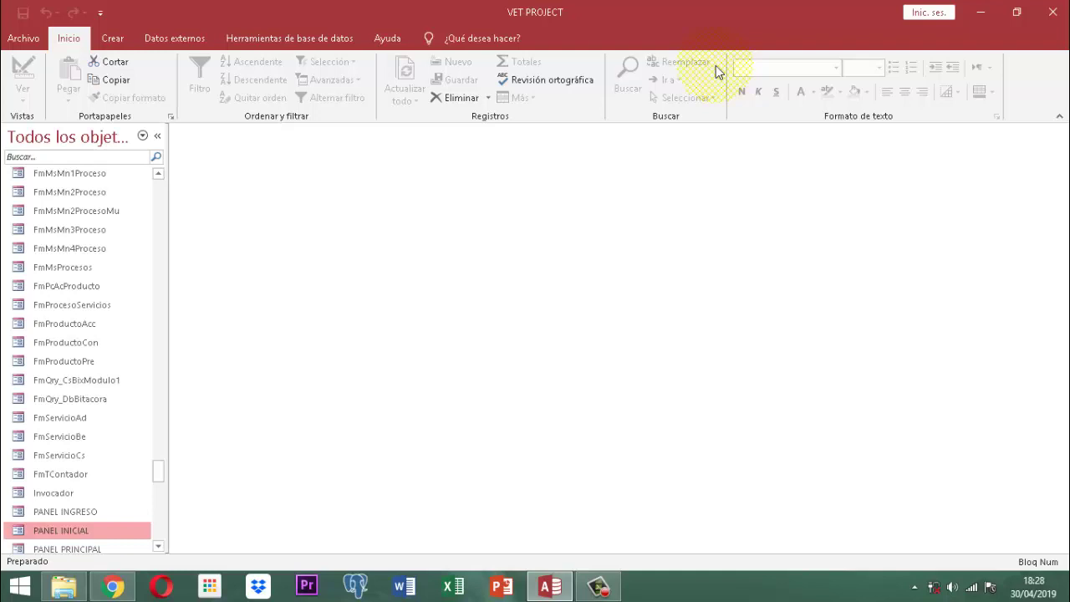
pyautogui.click(52, 159)
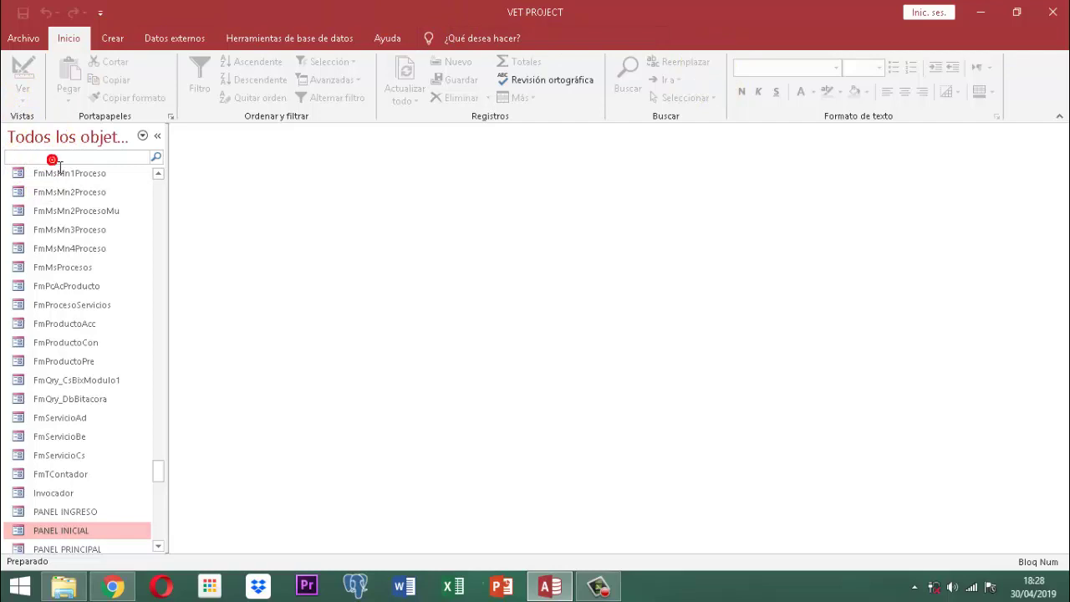
pyautogui.write('masc')
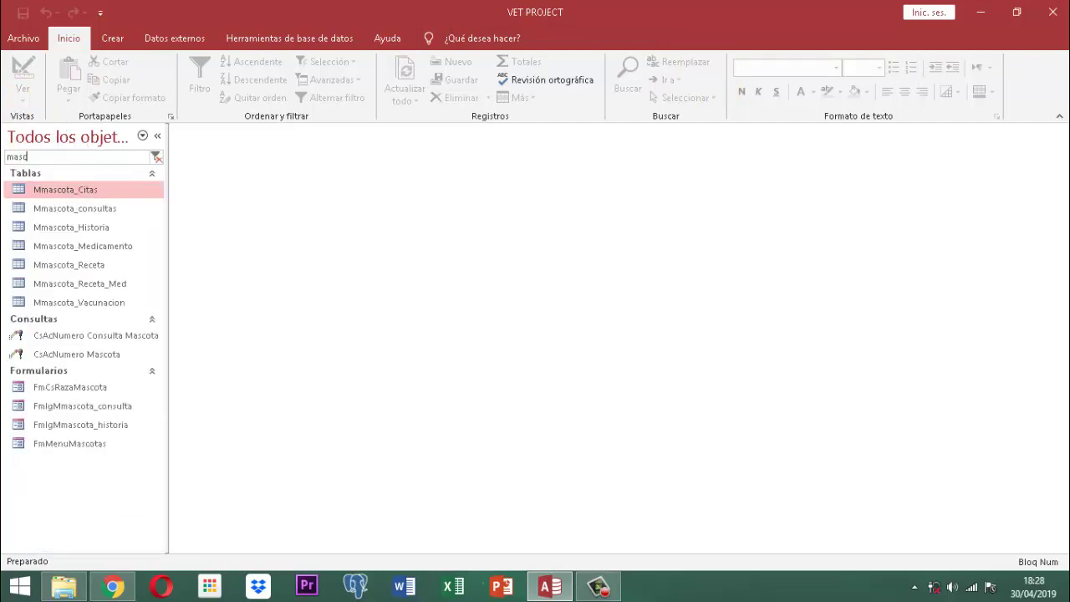
pyautogui.write('ota')
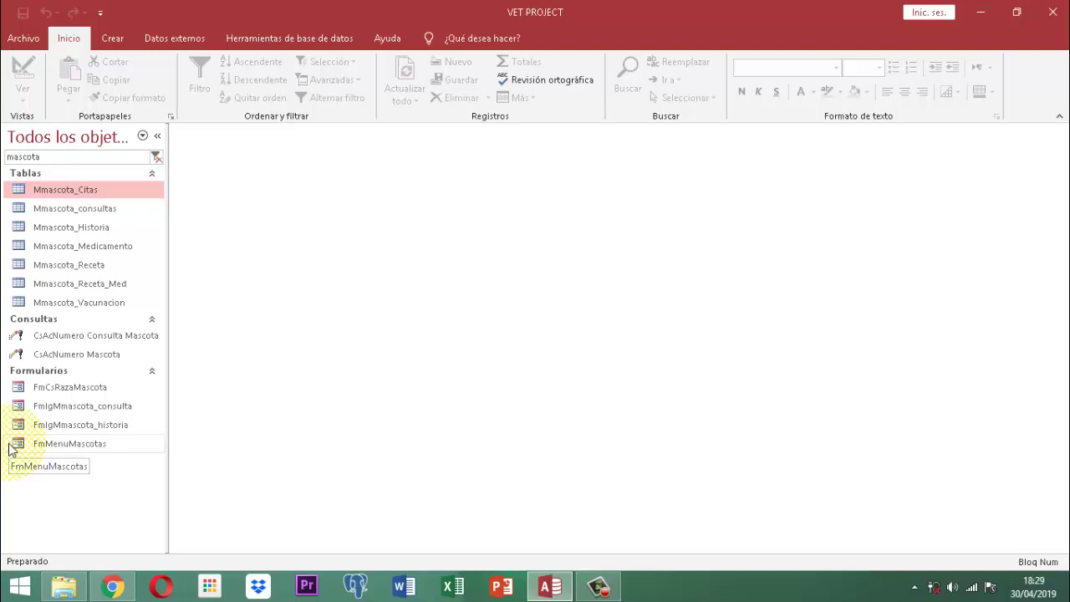
# Duplicate the form FmIgMmascota_consulta under the name FmIgMmascota_consulta_control
pyautogui.click(67, 407)
pyautogui.click(67, 408)
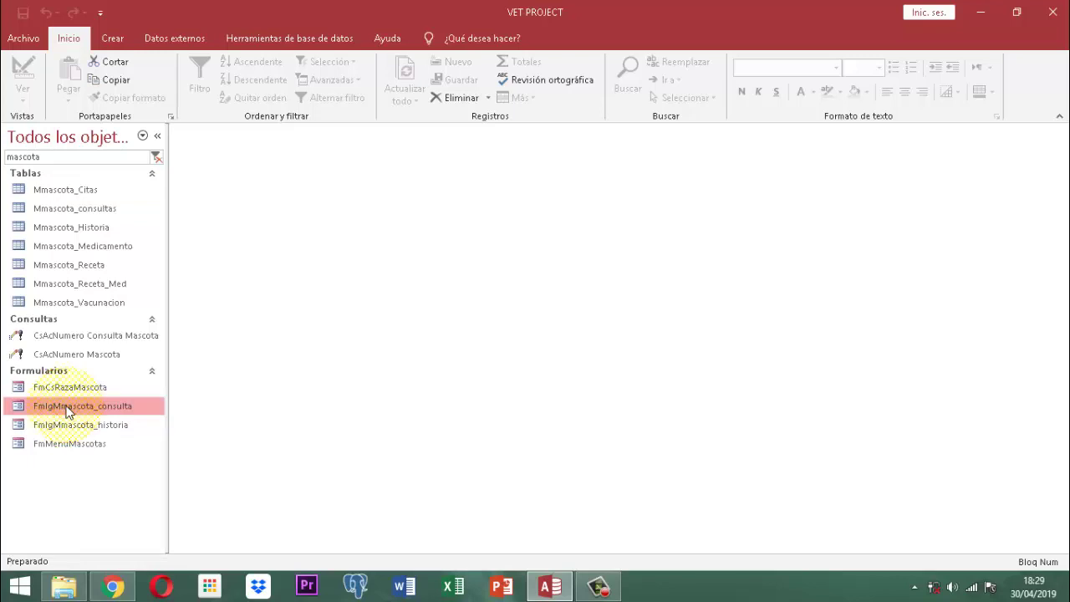
pyautogui.hotkey('ctrl', 'c')
pyautogui.hotkey('ctrl', 'v')
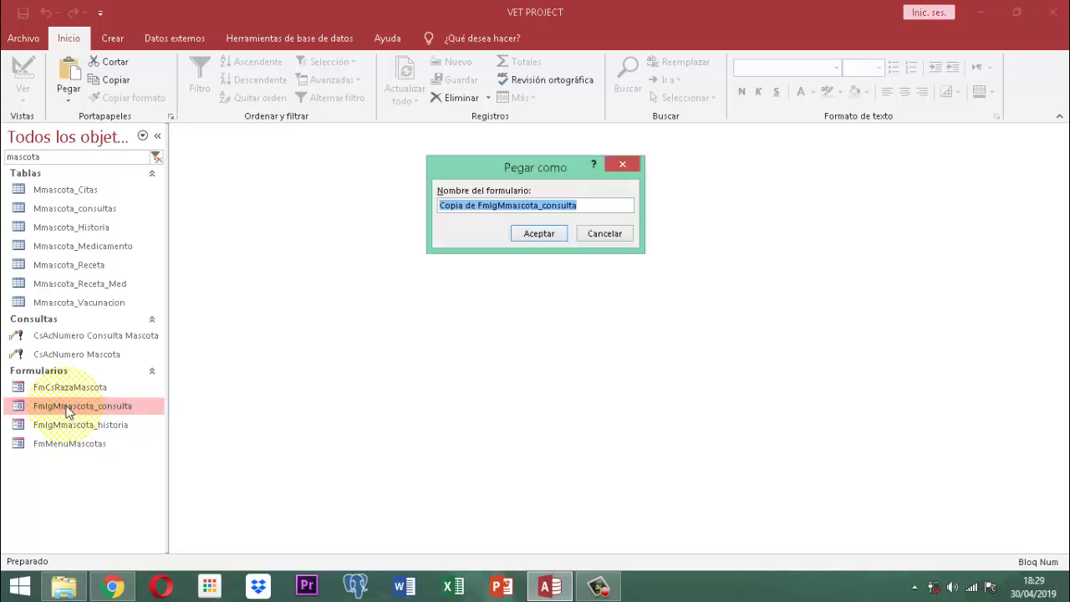
pyautogui.write('FmI')
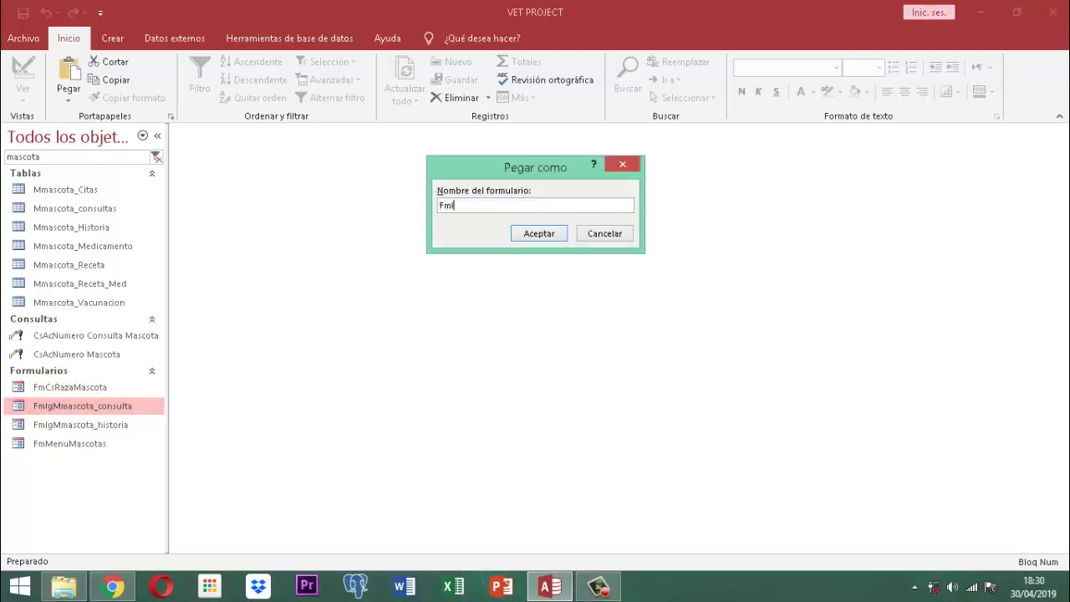
pyautogui.write('gMmascota_consulta_control')
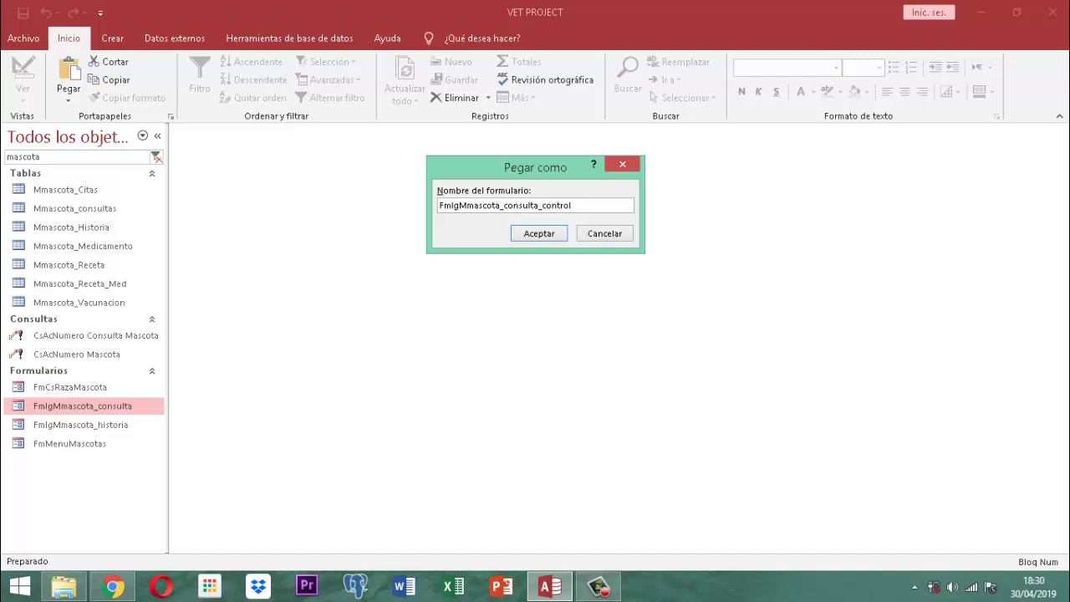
pyautogui.click(536, 234)
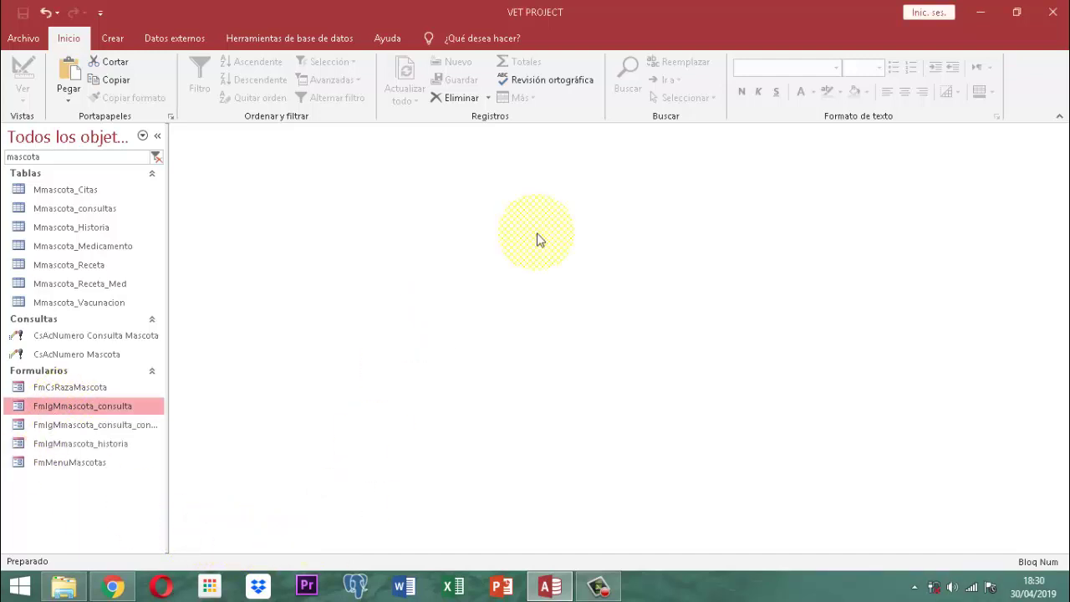
# Open the form FmMenuMascotas in design view
pyautogui.click(108, 425)
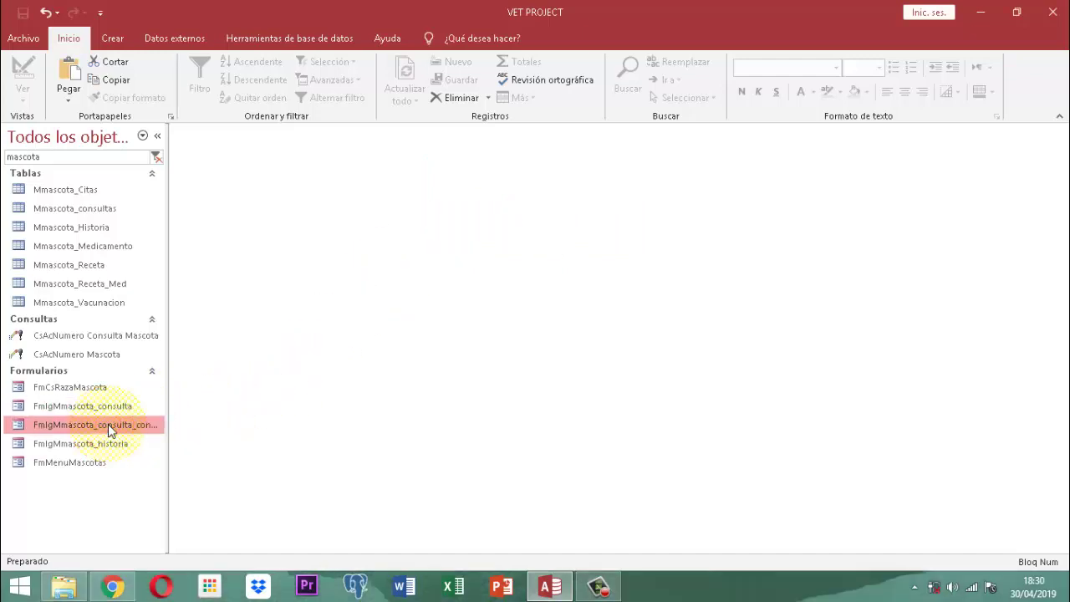
pyautogui.click(70, 464)
pyautogui.rightClick(70, 464)
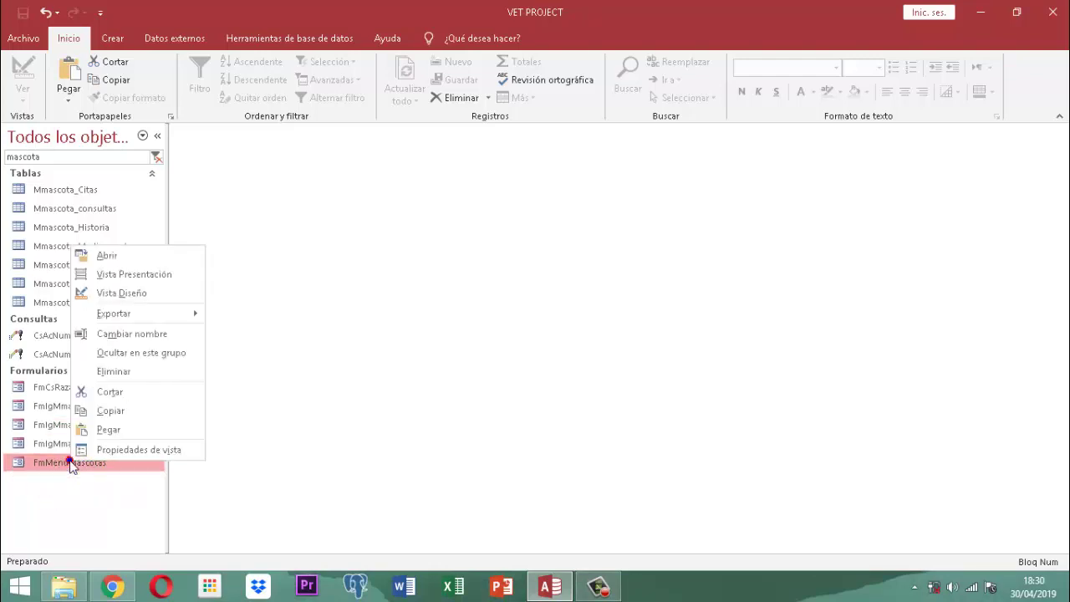
pyautogui.click(106, 291)
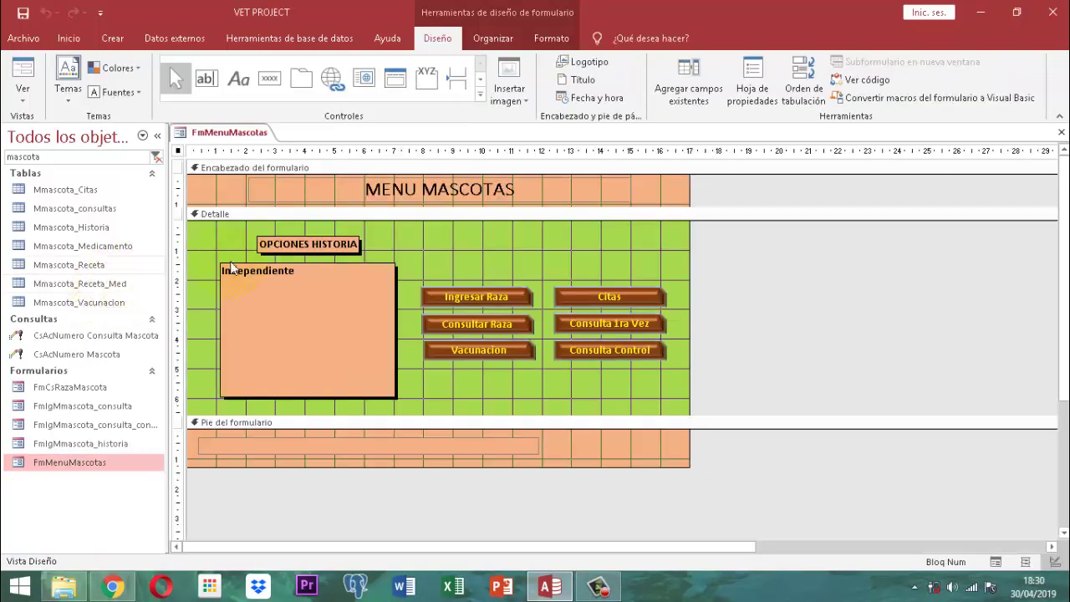
# Create a VBA code procedure for the on-click event (Al hacer clic) of the Consulta Control button
pyautogui.click(610, 352)
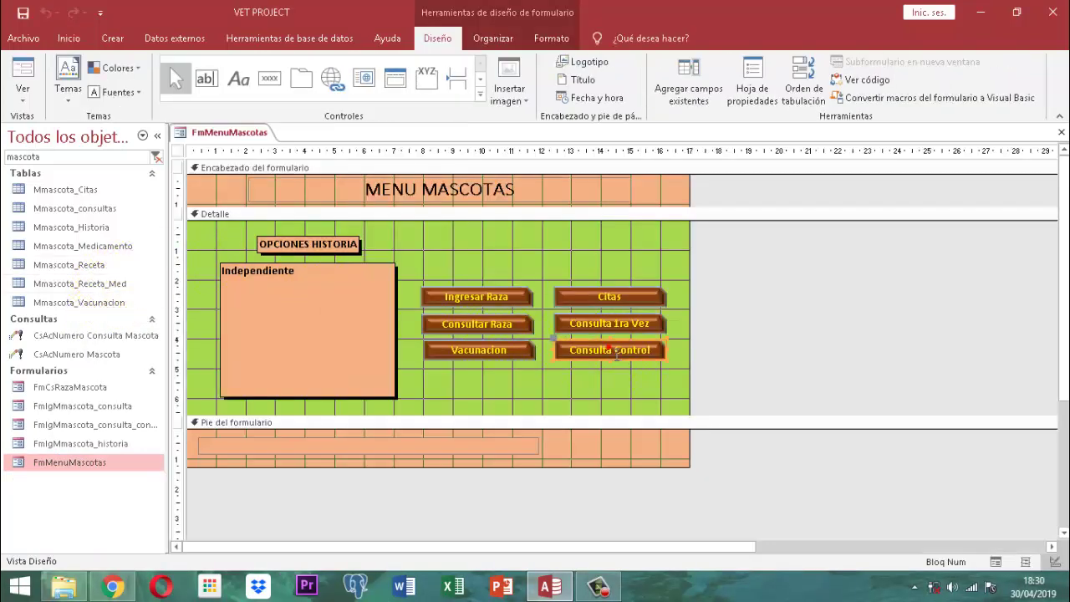
pyautogui.click(755, 78)
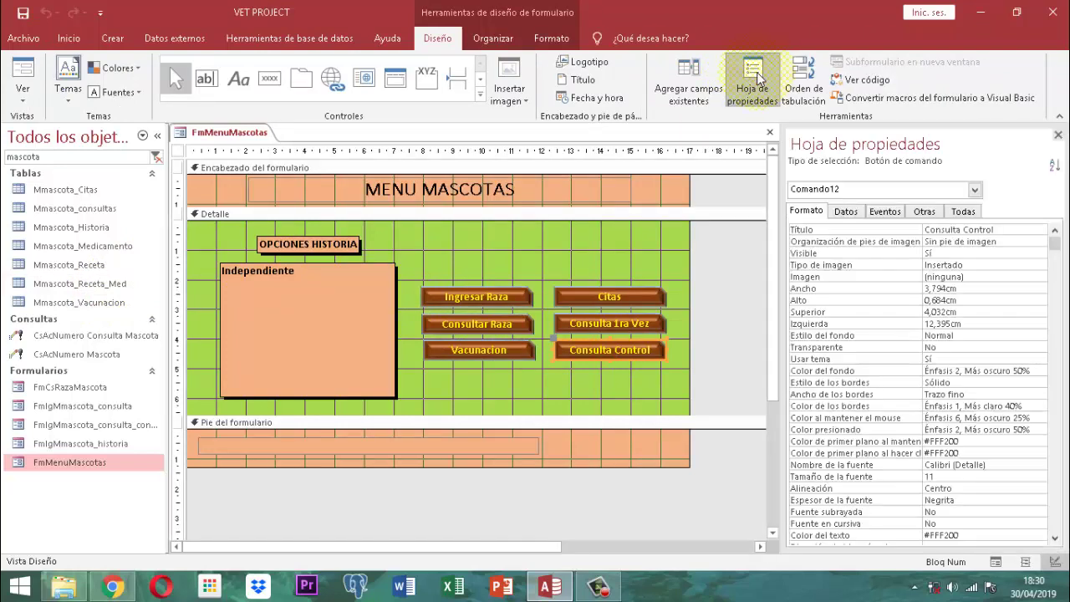
pyautogui.click(884, 212)
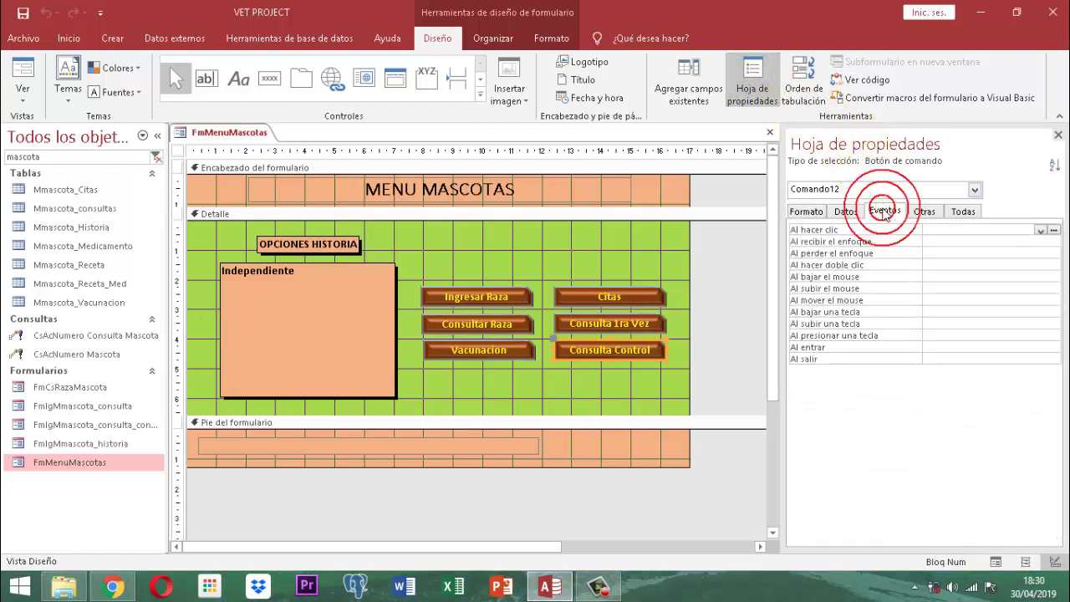
pyautogui.click(1054, 230)
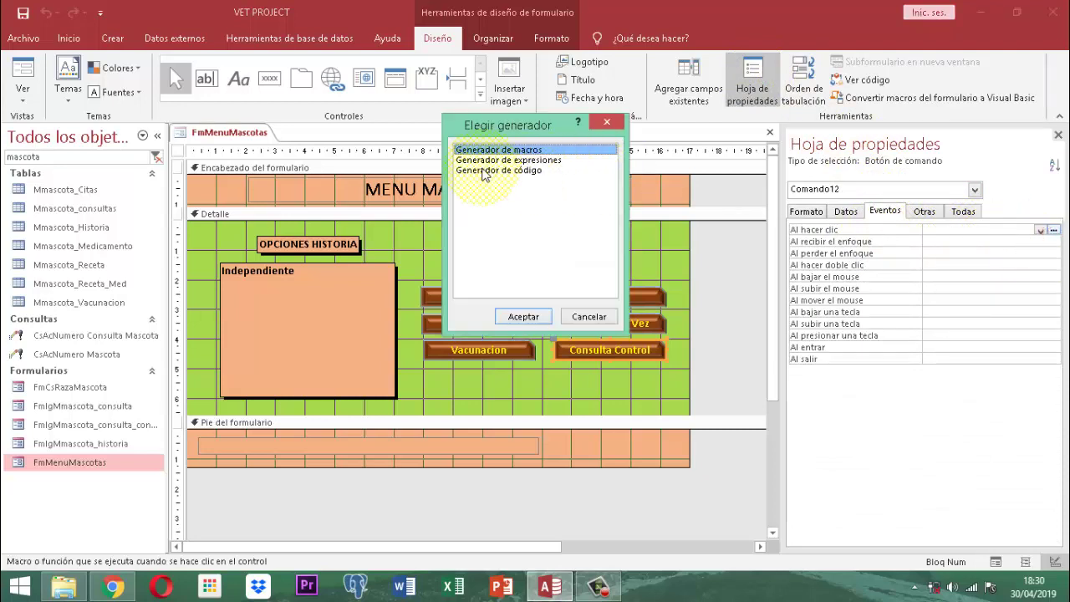
pyautogui.click(482, 171)
pyautogui.click(524, 316)
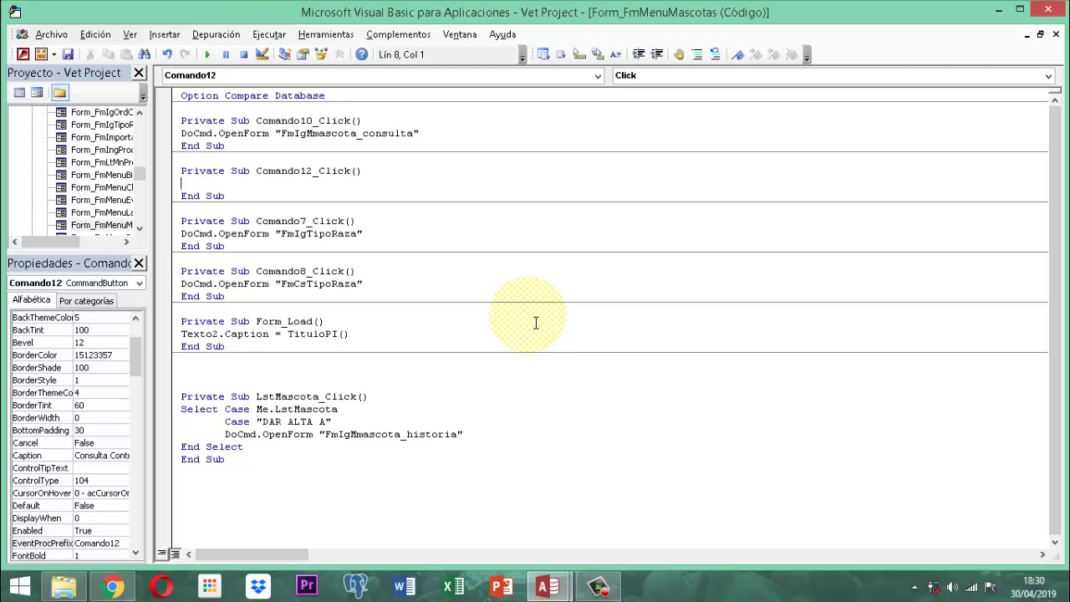
# Program the Comando12 click procedure with DoCmd.OpenForm "FmIgMmascota_consulta_control", save it and close the code editor
pyautogui.write('d')
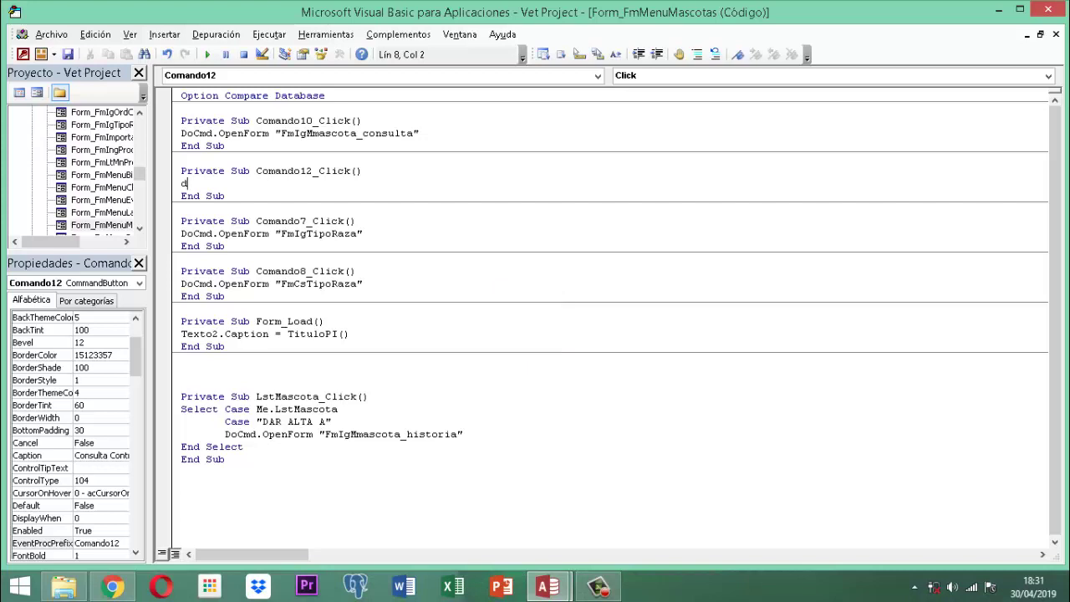
pyautogui.write('ocmd')
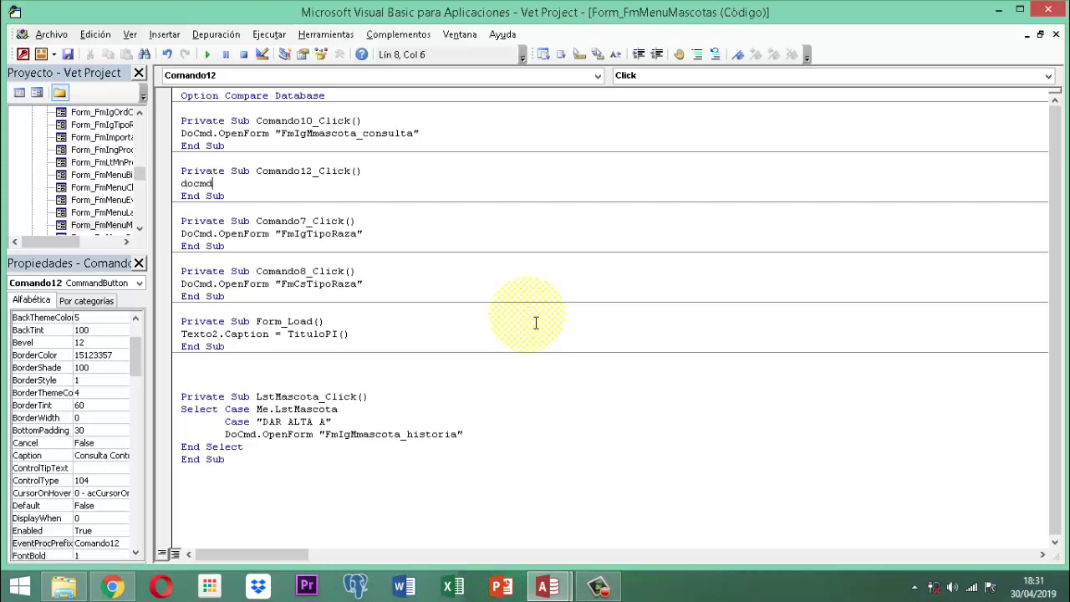
pyautogui.write('.openform "')
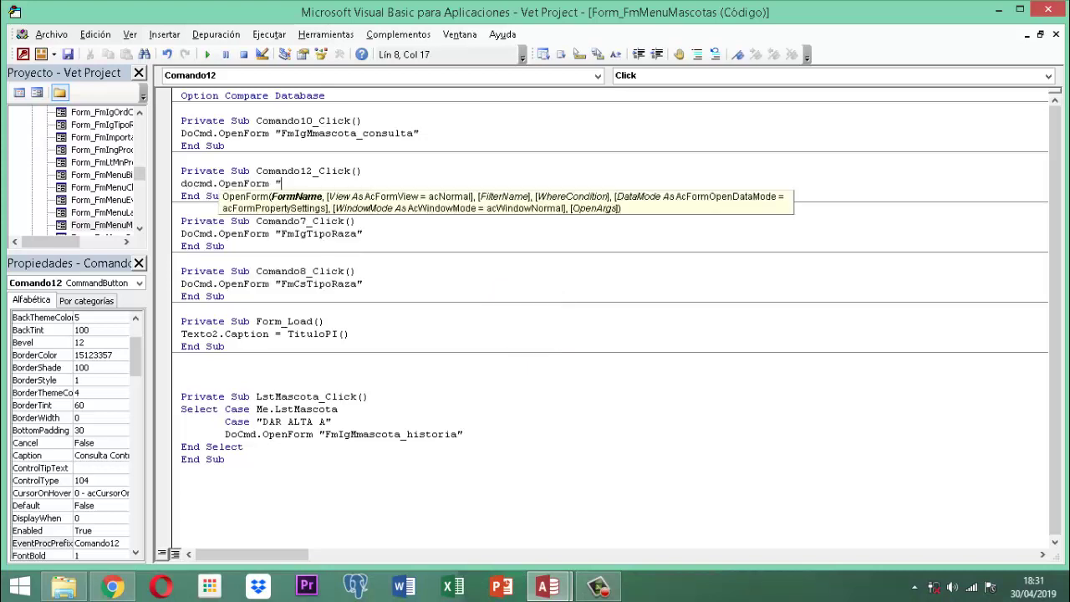
pyautogui.write('FmIgMmascota')
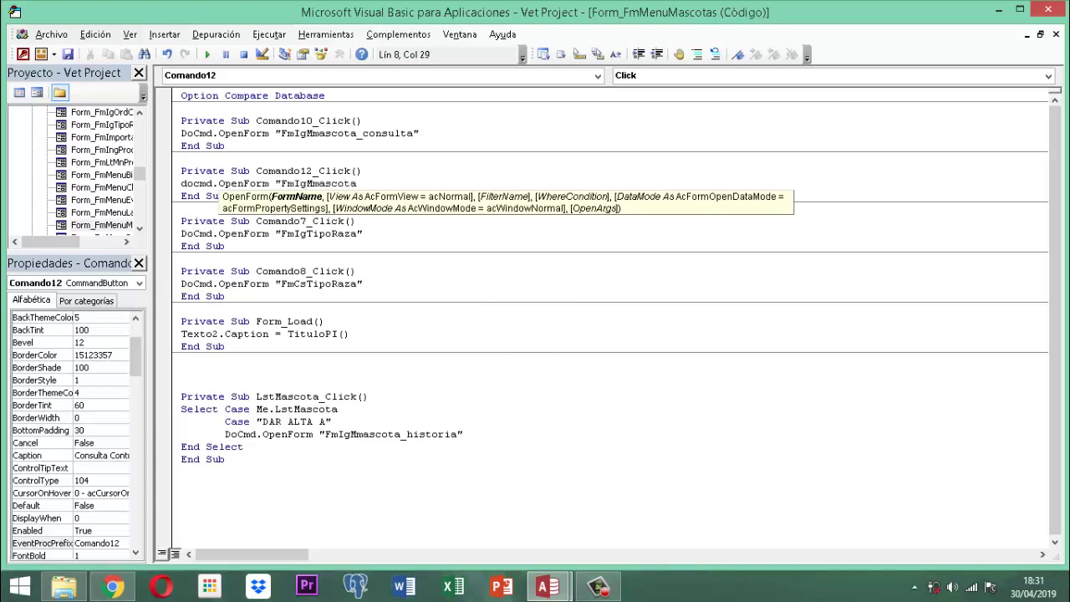
pyautogui.write('_consulta_control"')
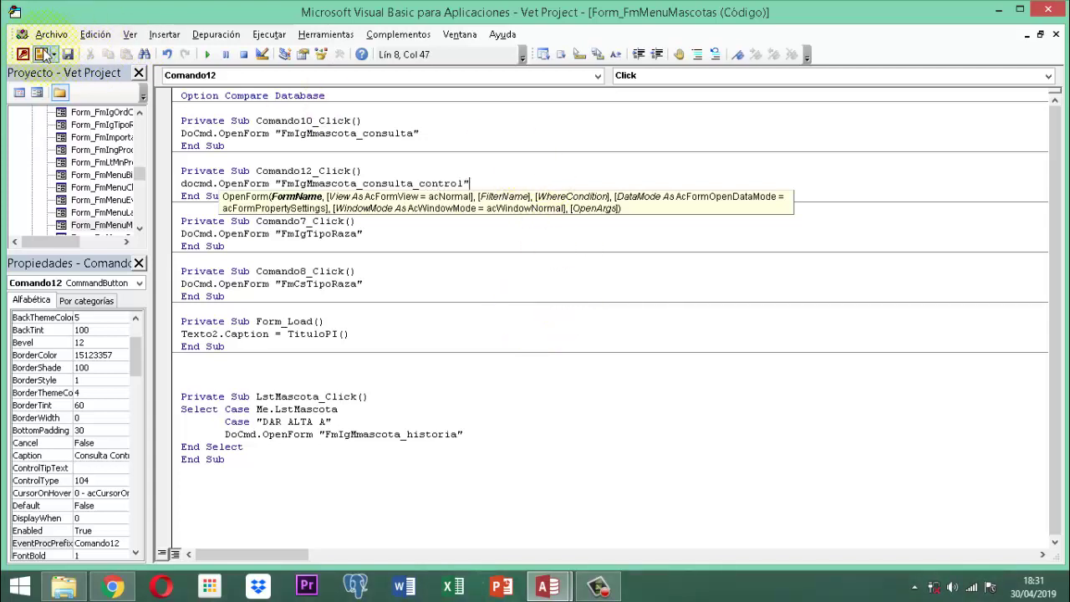
pyautogui.click(68, 53)
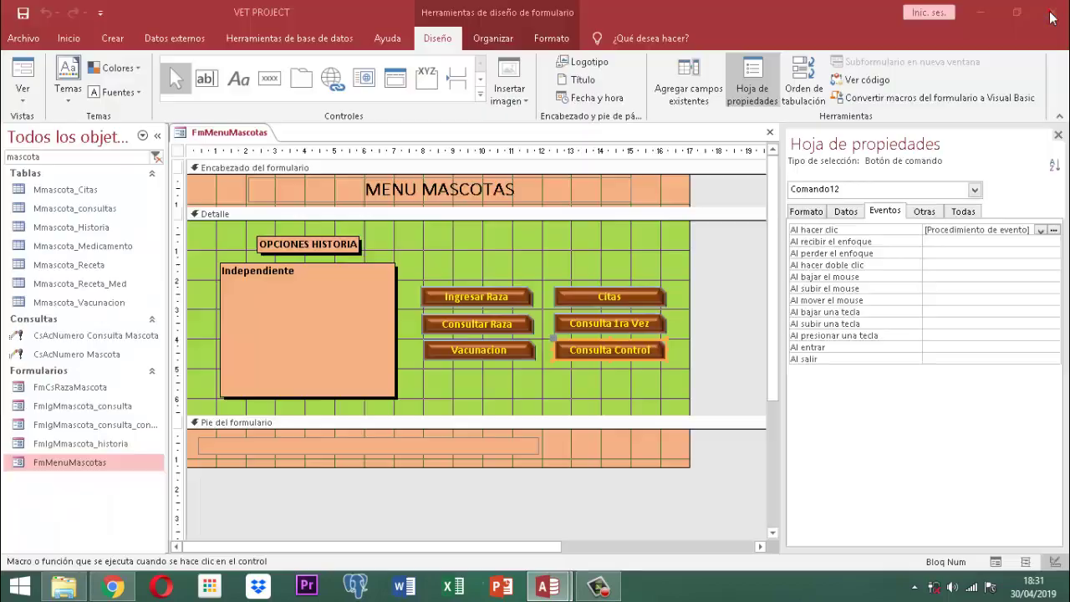
pyautogui.click(1050, 9)
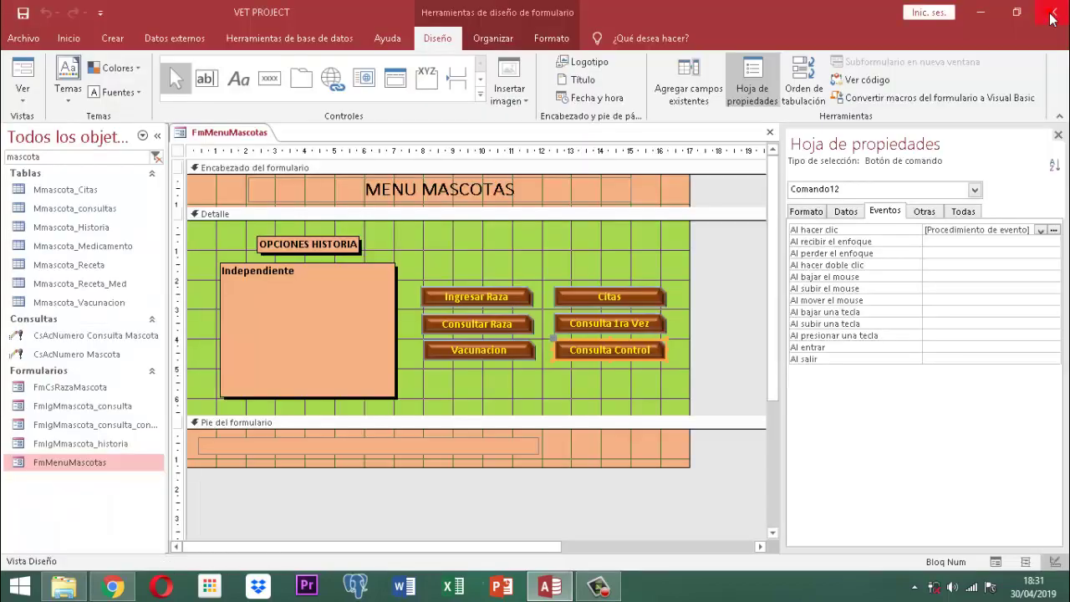
# Close the property sheet and the form FmMenuMascotas
pyautogui.click(1057, 134)
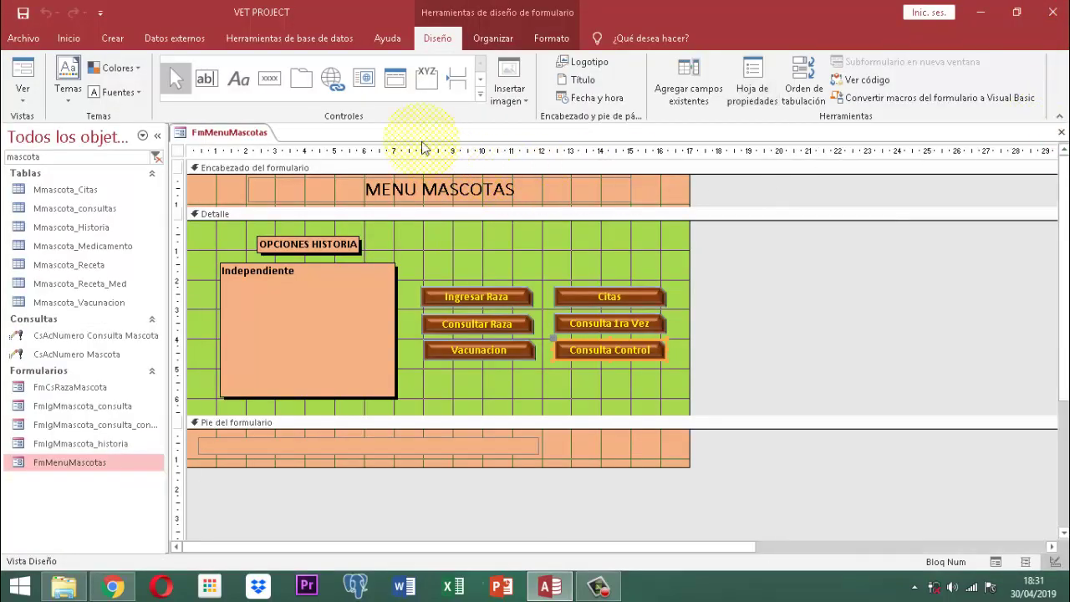
pyautogui.rightClick(241, 122)
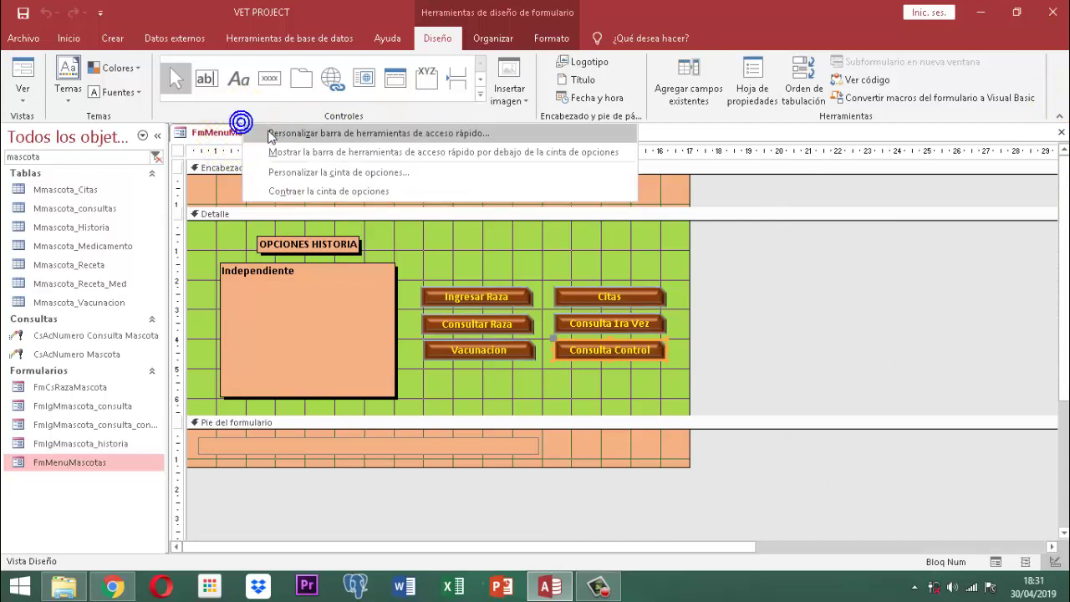
pyautogui.click(238, 133)
pyautogui.rightClick(240, 134)
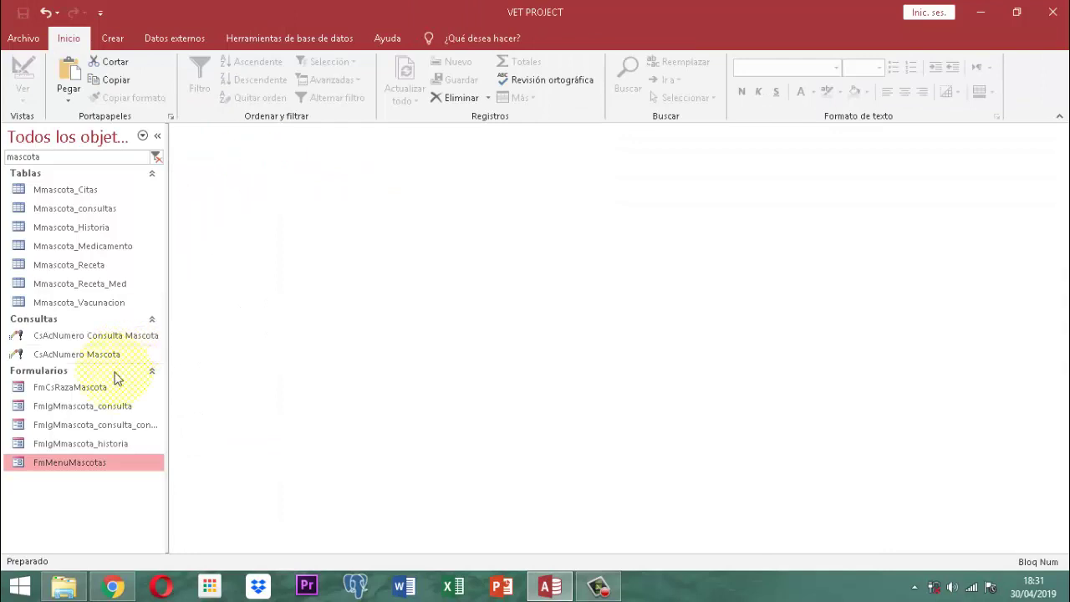
# Open the form FmIgMmascota_consulta_control in design view
pyautogui.click(96, 426)
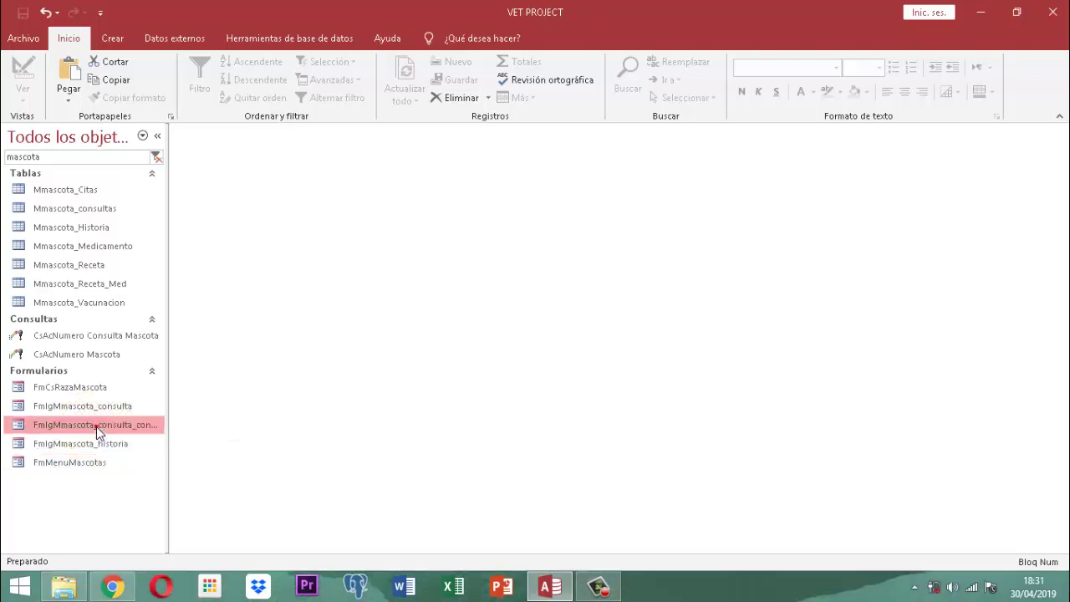
pyautogui.rightClick(96, 427)
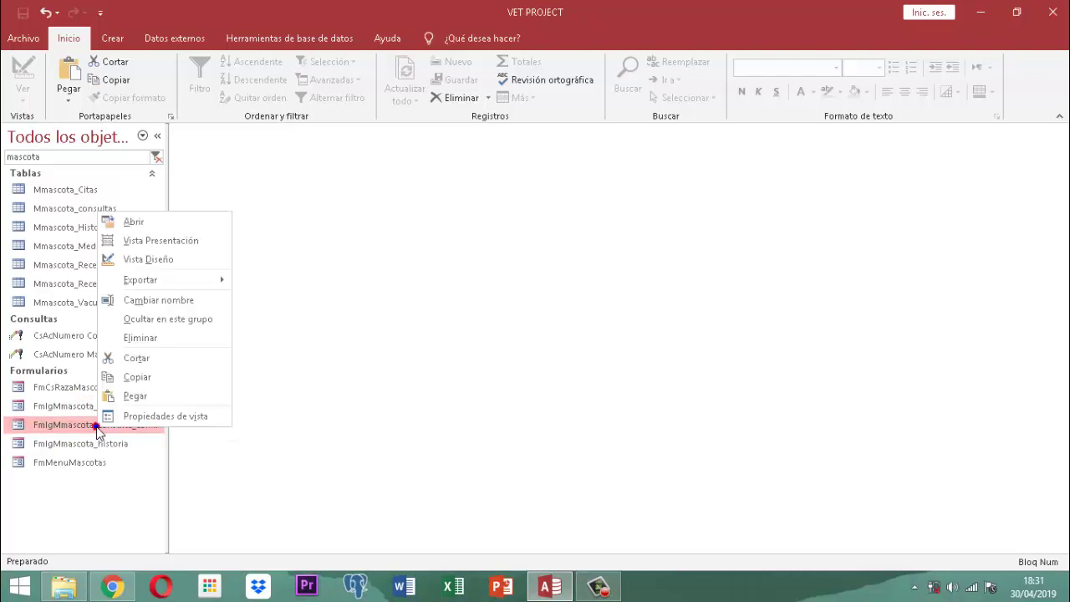
pyautogui.click(159, 260)
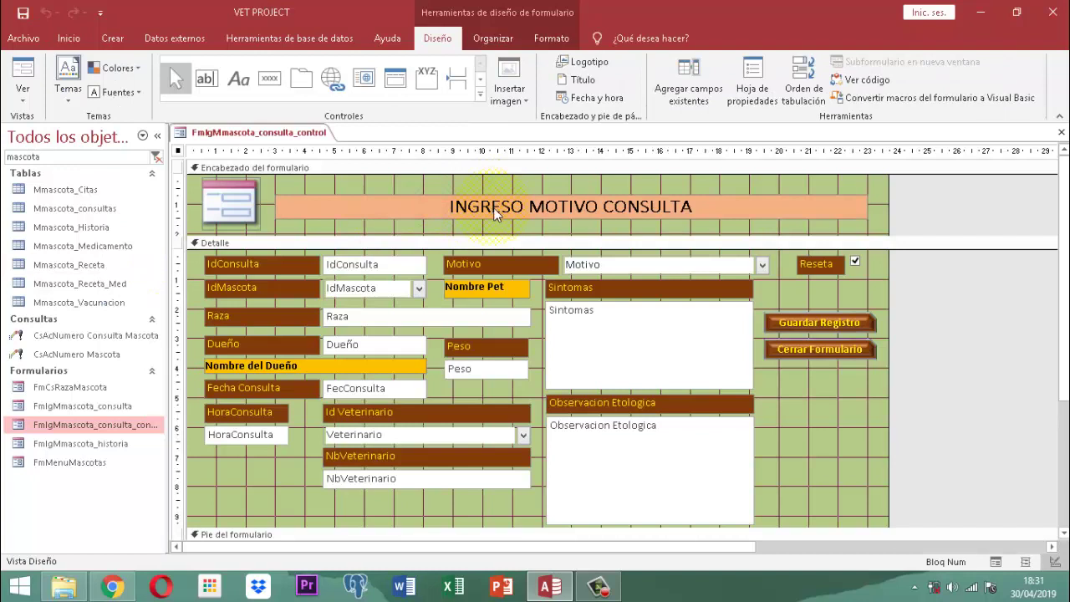
# Open the header title INGRESO MOTIVO CONSULTA for text editing at the end of its text
pyautogui.click(704, 216)
pyautogui.click(697, 208)
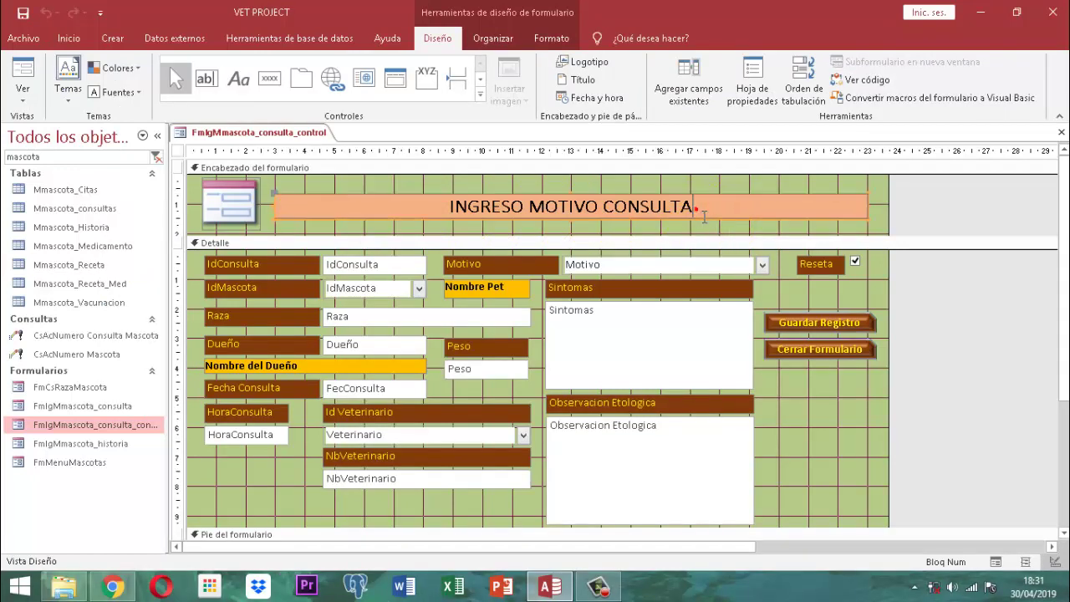